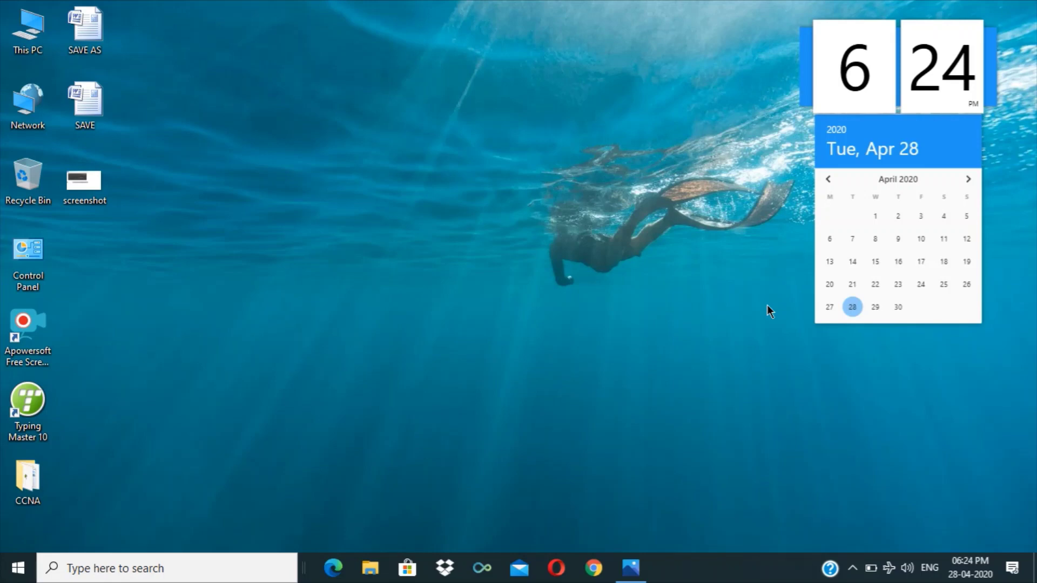
# Step: Start Word 2007 by running winword from the Run box
pyautogui.press('super+r')
pyautogui.press('Return')
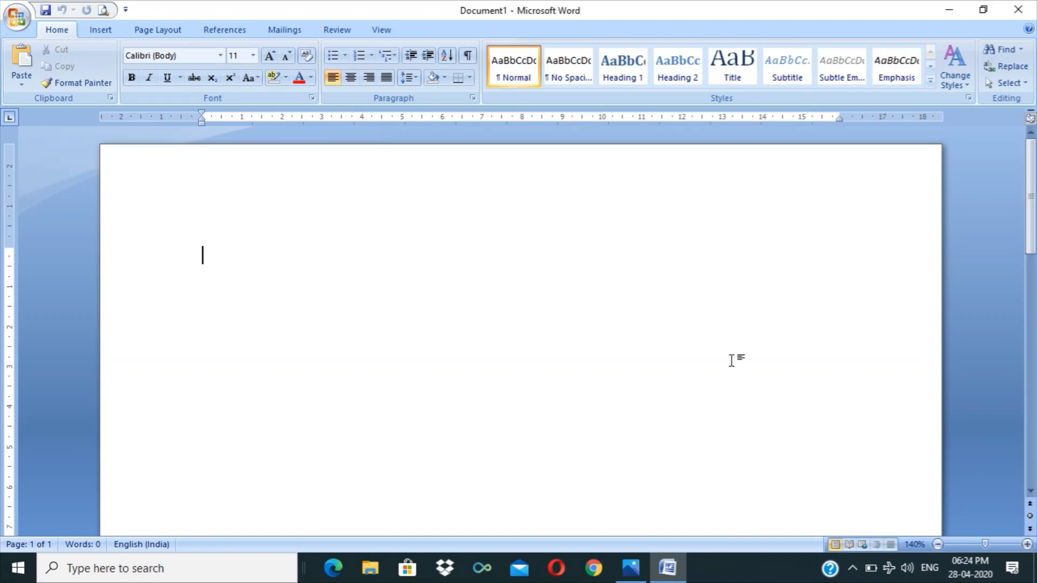
# Step: Type 'This is Rahul... I am currently in Chandigarh', add a new line, then select and deselect the sentence
pyautogui.write('Rahul')
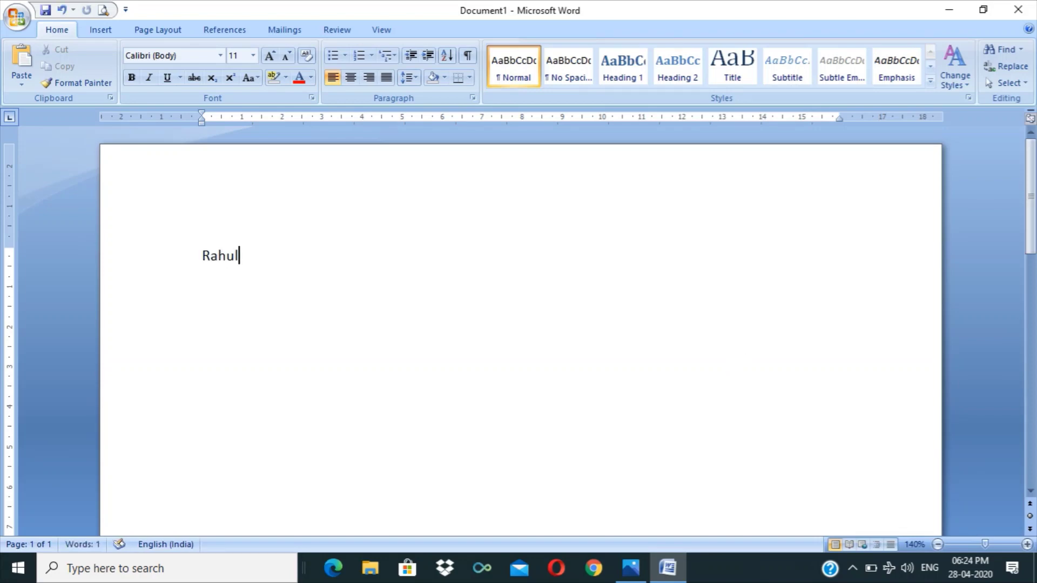
pyautogui.press('BackSpace')
pyautogui.press('BackSpace')
pyautogui.press('BackSpace')
pyautogui.write('T')
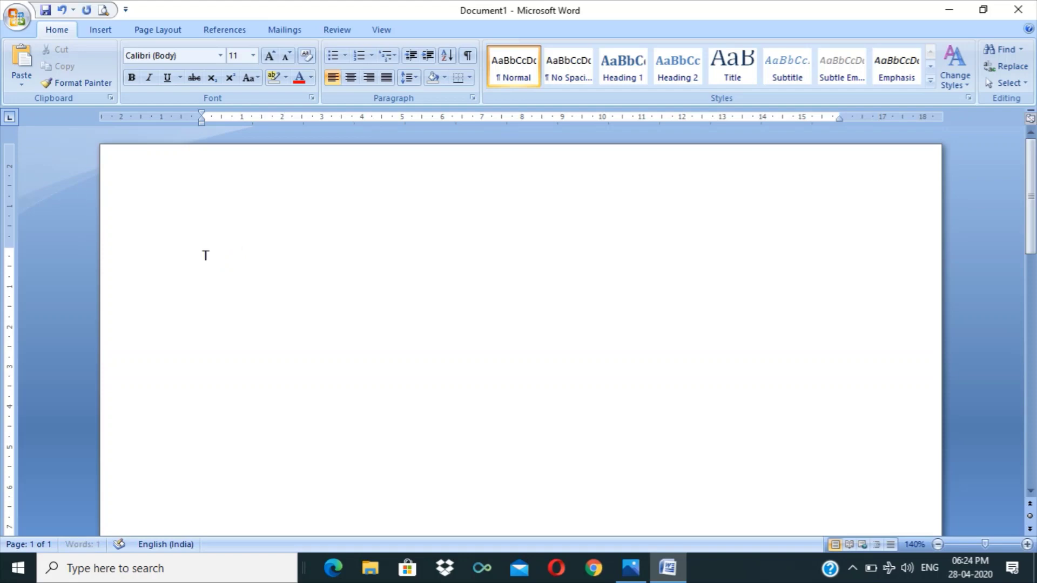
pyautogui.write('his is Ragyul')
pyautogui.press('BackSpace')
pyautogui.press('BackSpace')
pyautogui.press('BackSpace')
pyautogui.write('hul...')
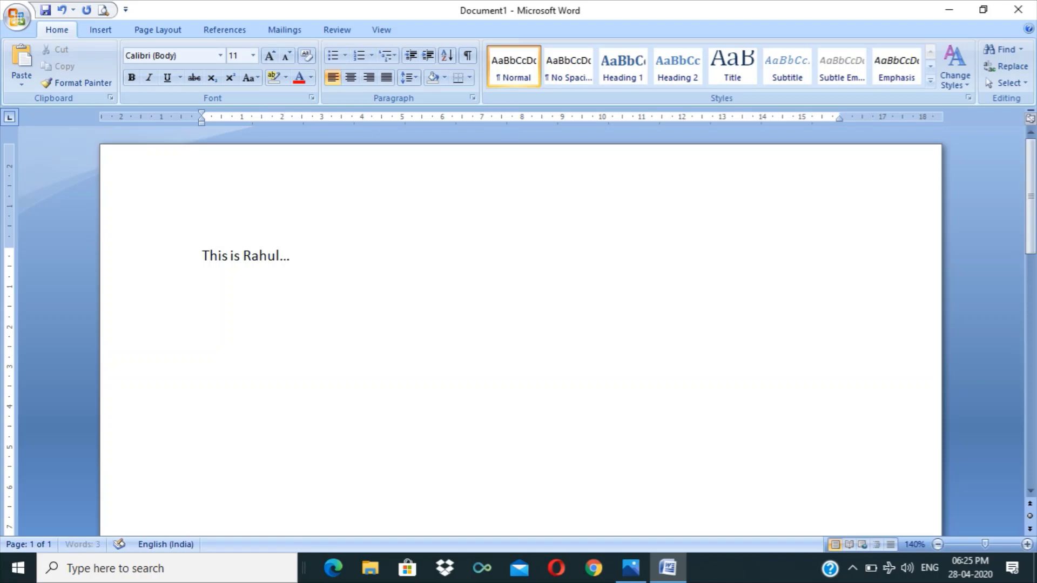
pyautogui.write(' I am currently')
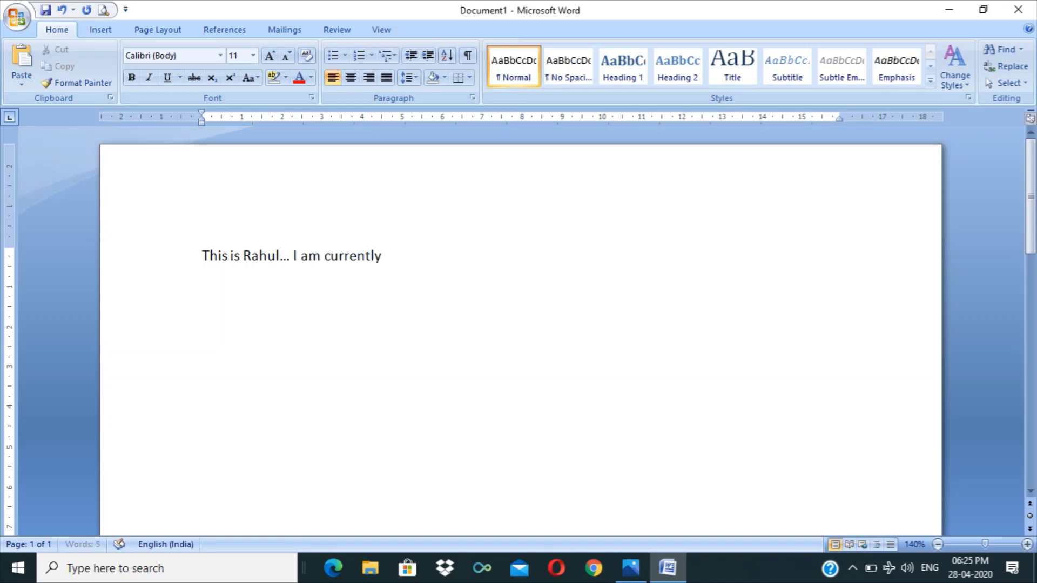
pyautogui.write(' in Chandigarh')
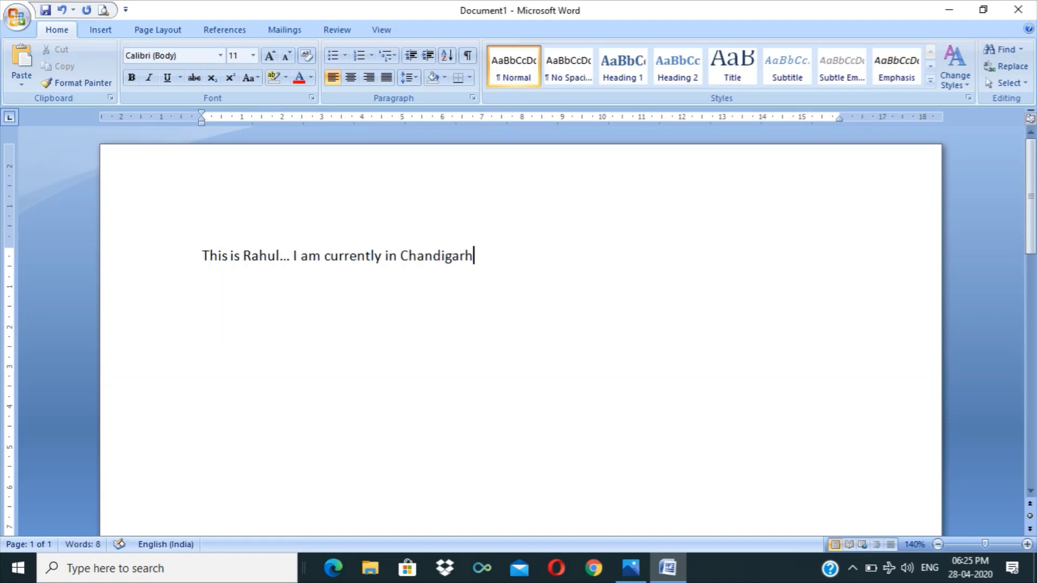
pyautogui.press('Return')
pyautogui.click(167, 270)
pyautogui.click(261, 302)
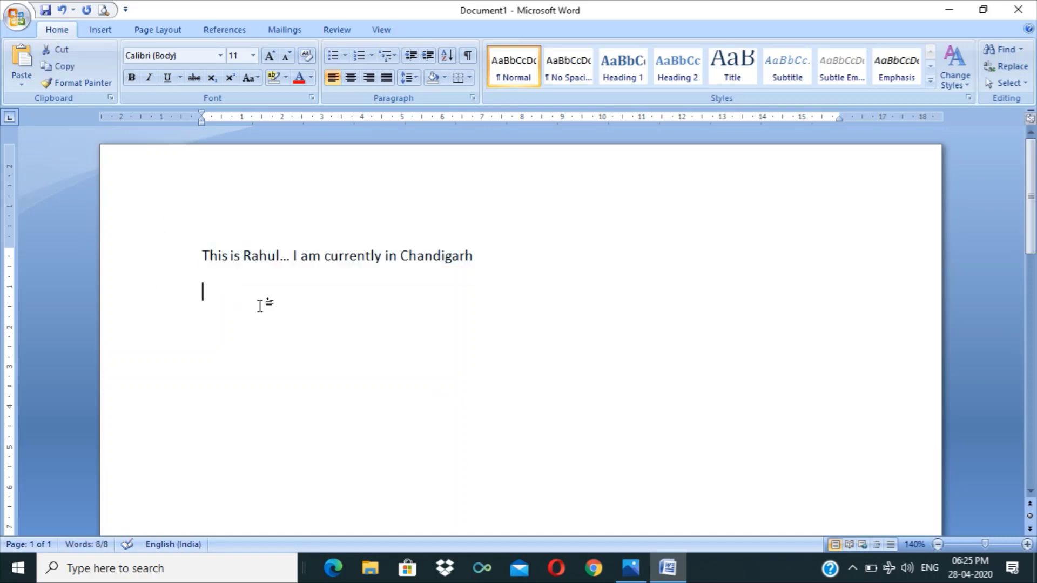
pyautogui.click(149, 257)
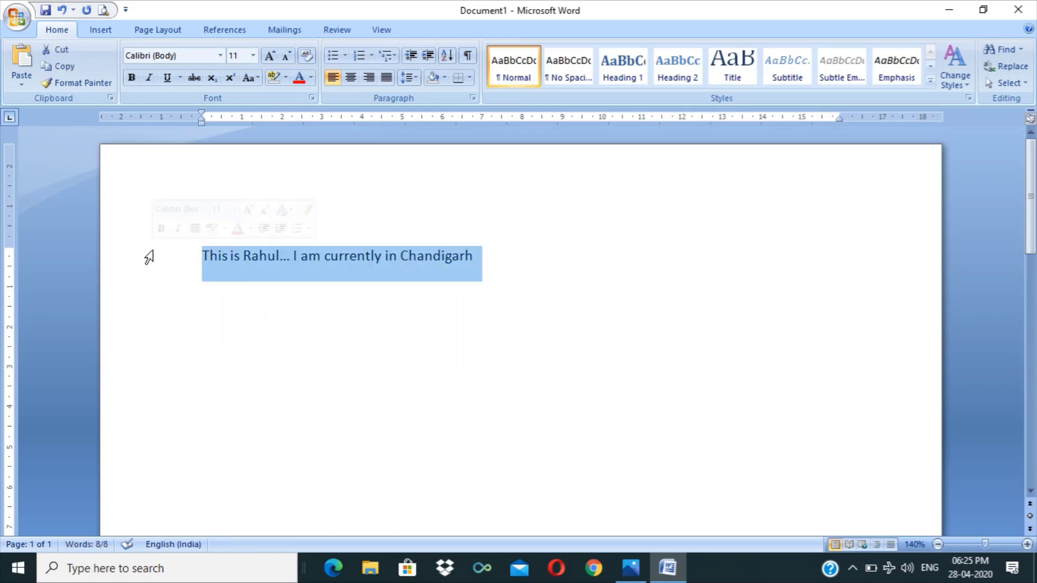
pyautogui.click(378, 313)
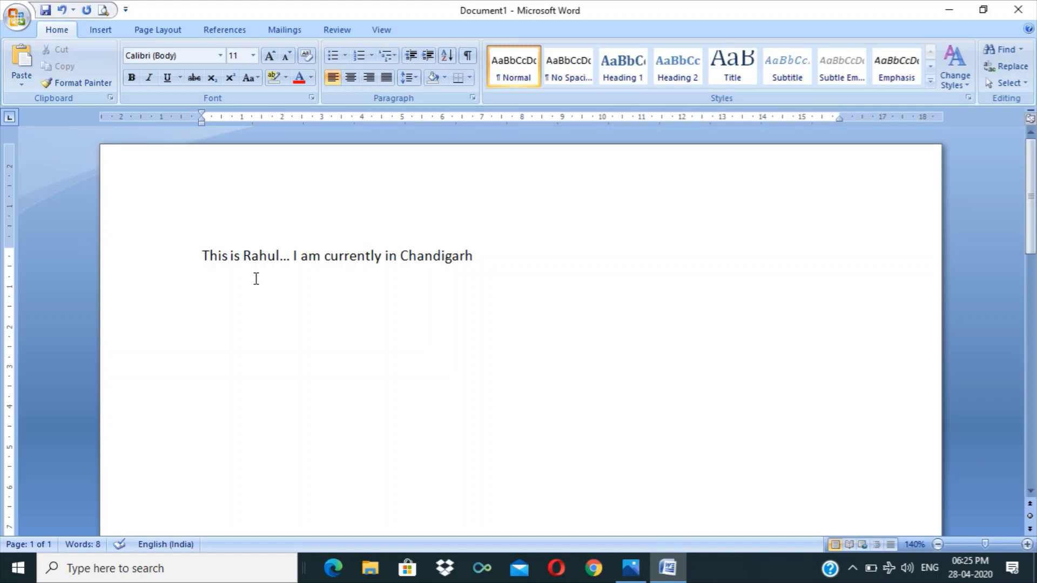
pyautogui.moveTo(243, 255); pyautogui.dragTo(280, 257)
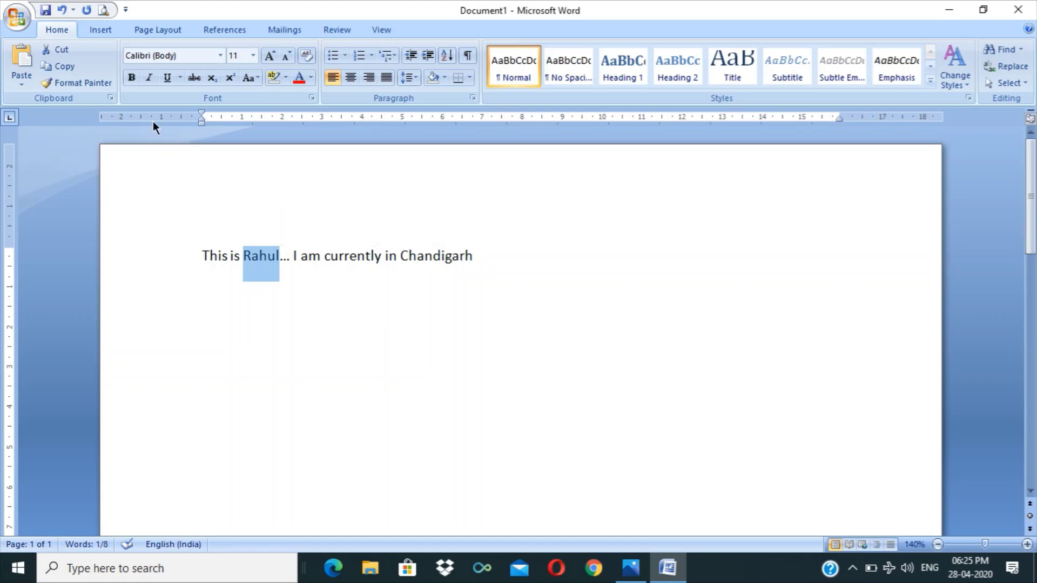
pyautogui.rightClick(258, 261)
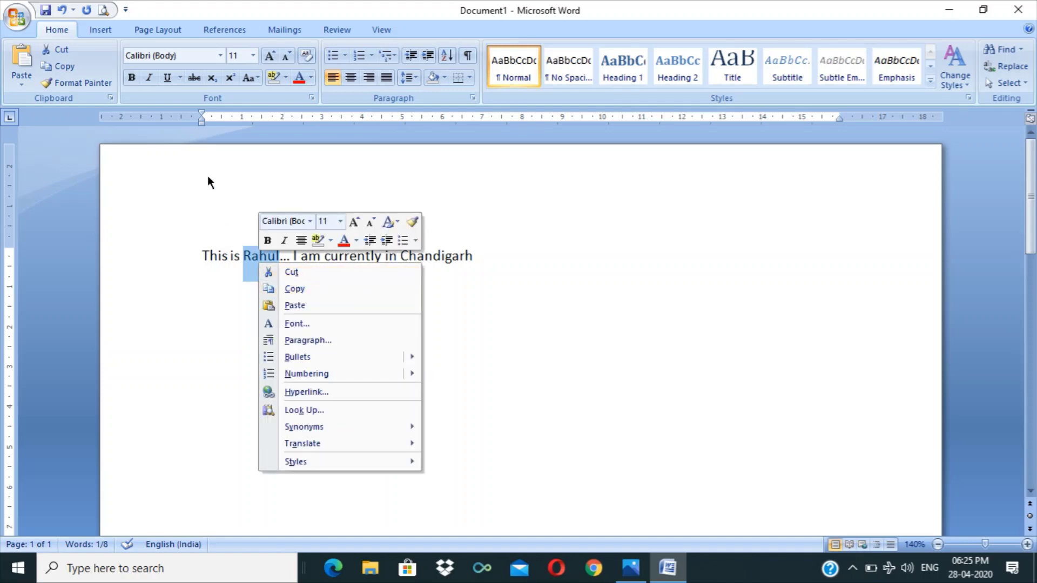
pyautogui.click(209, 199)
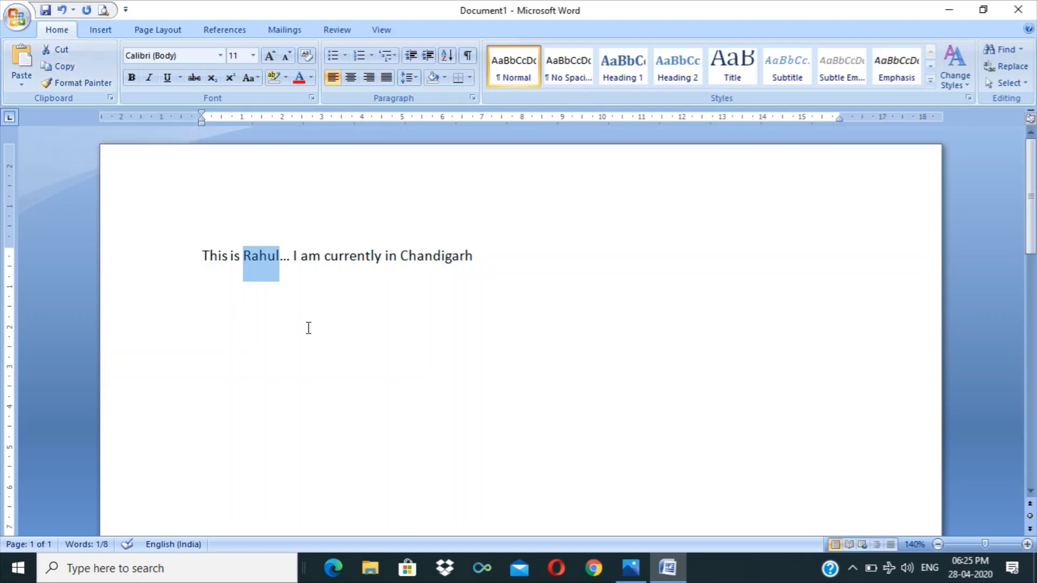
pyautogui.click(230, 303)
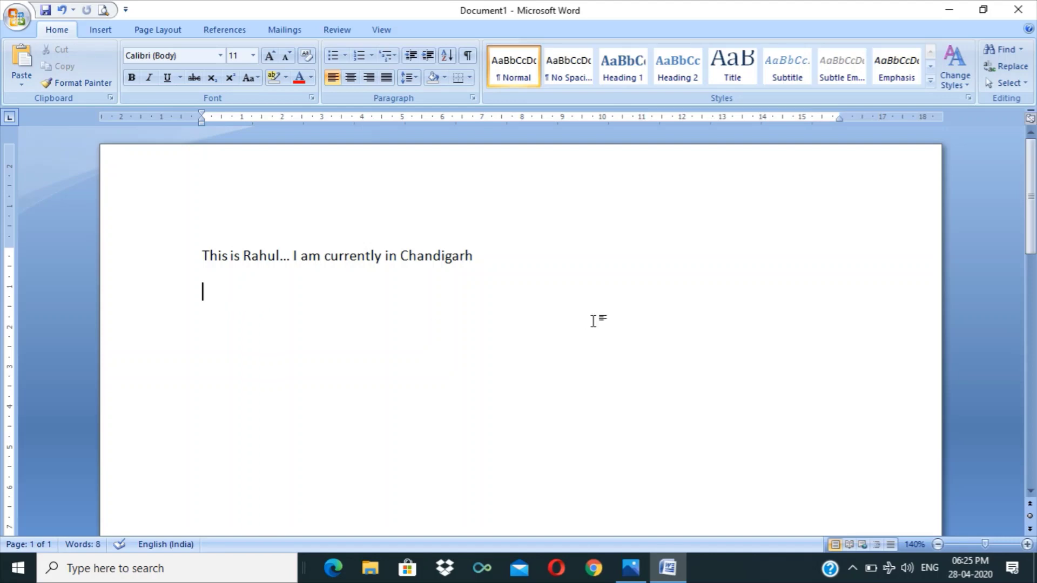
# Step: Append '... Rahul' after Chandigarh and paste two more copies of Rahul
pyautogui.click(535, 266)
pyautogui.write('... ')
pyautogui.write('Rahul')
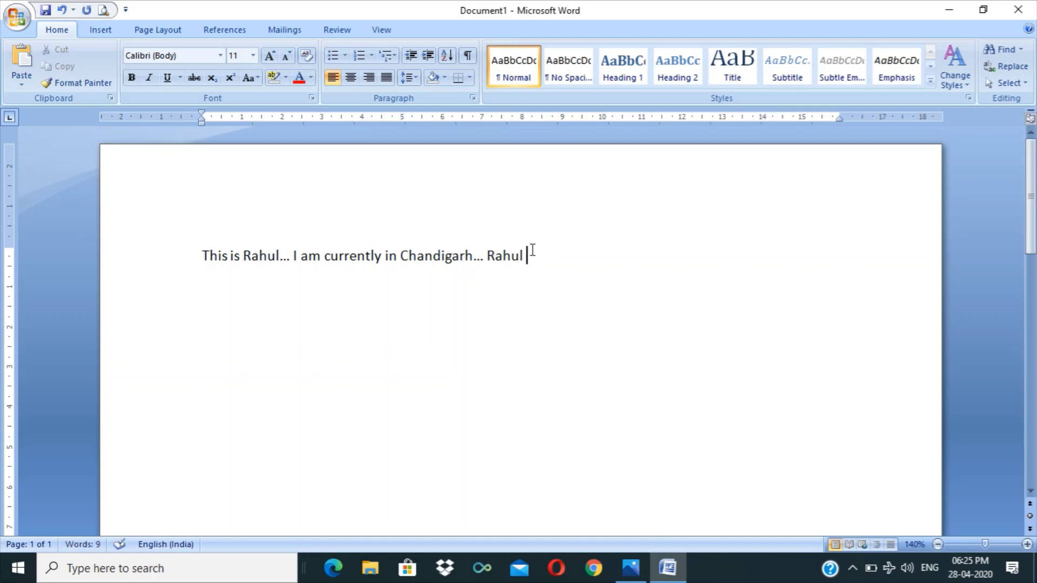
pyautogui.rightClick(532, 254)
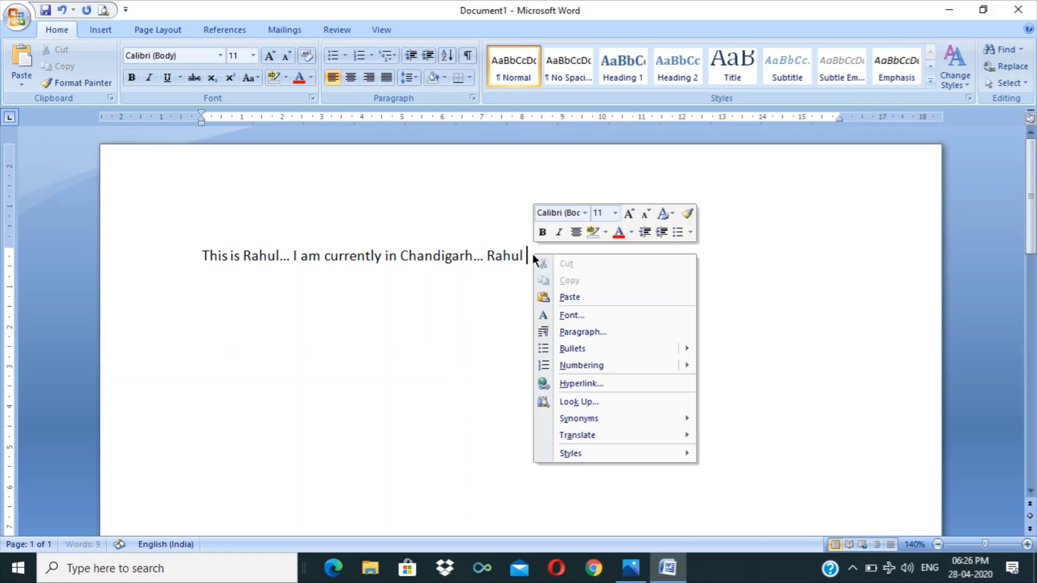
pyautogui.click(570, 297)
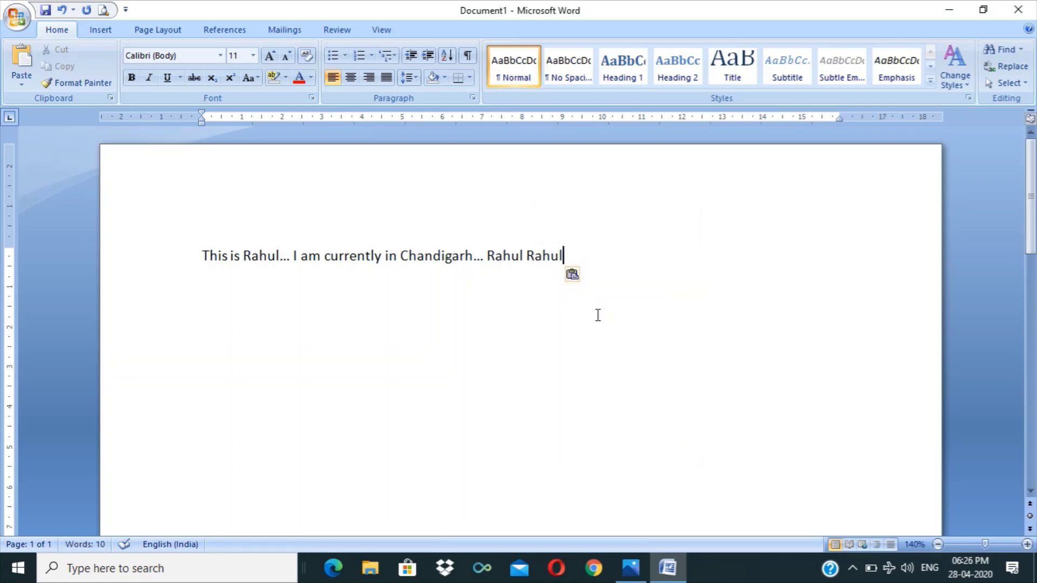
pyautogui.click(18, 59)
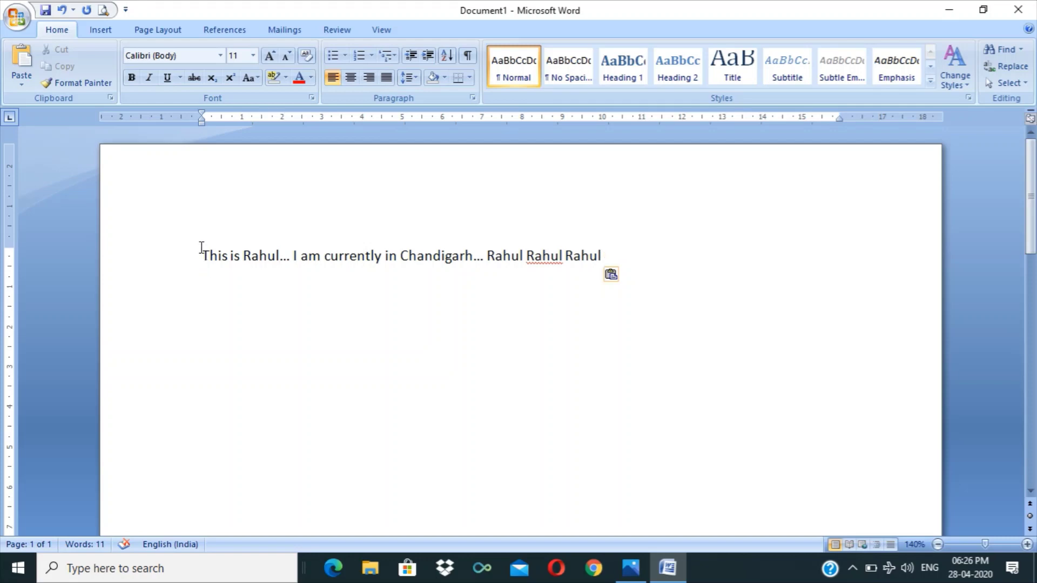
# Step: Paste the copied Rahul onto four separate lines below the sentence
pyautogui.moveTo(202, 251)
pyautogui.mouseDown()
pyautogui.moveTo(542, 295)
pyautogui.moveTo(630, 270)
pyautogui.mouseUp()
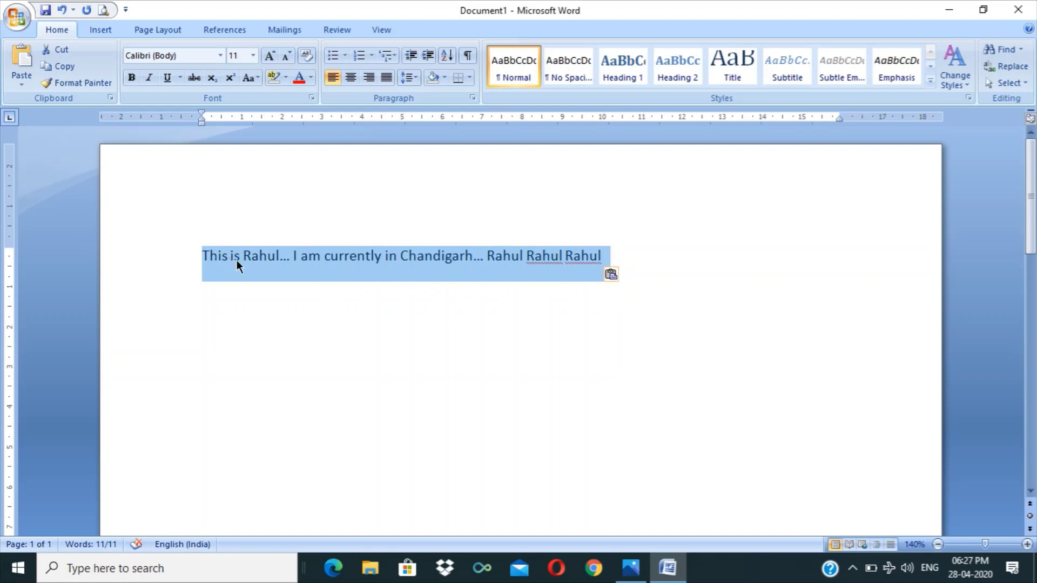
pyautogui.click(254, 349)
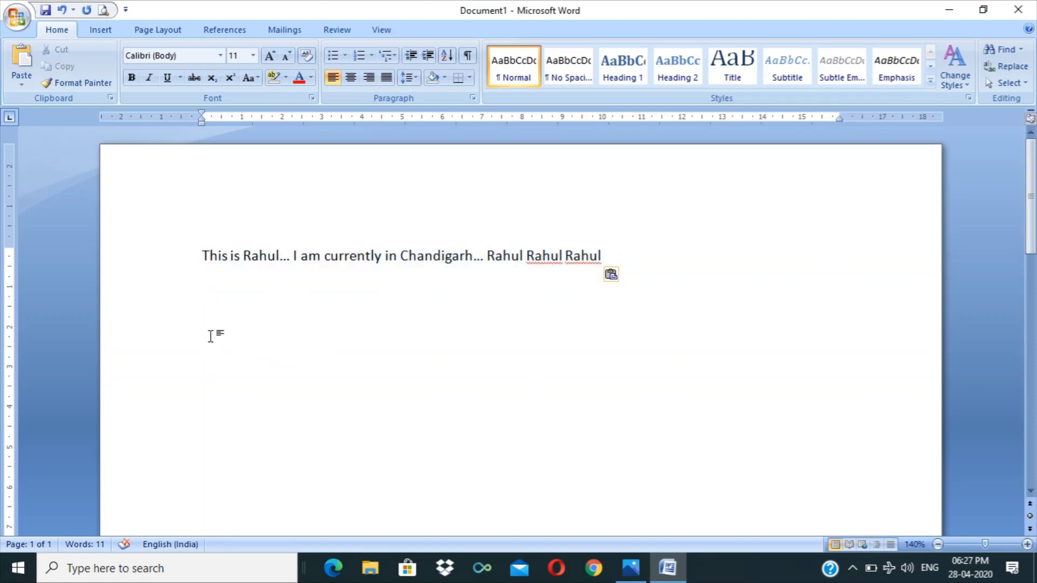
pyautogui.hotkey('ctrl', 'v')
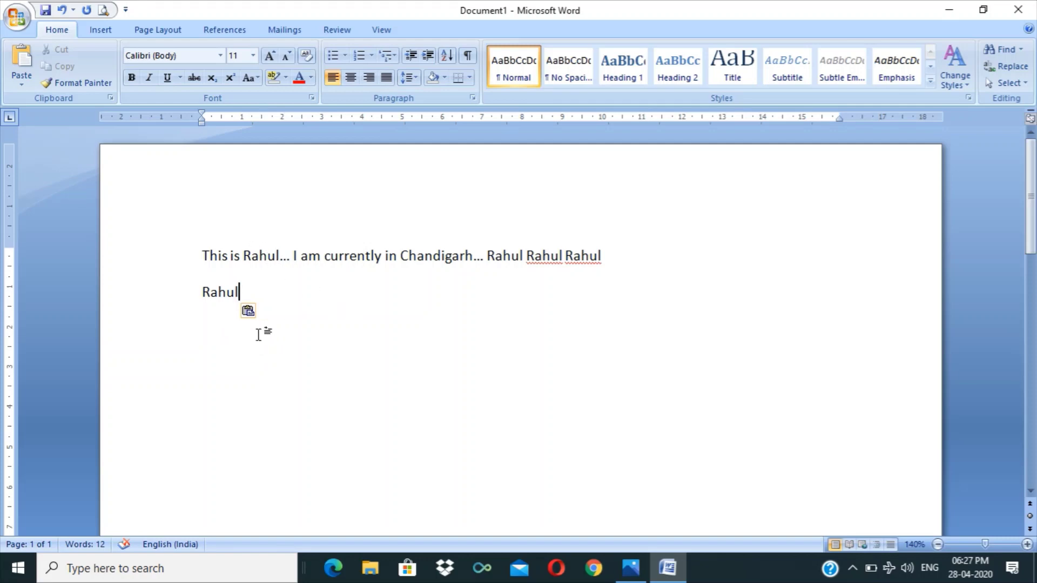
pyautogui.press('Return')
pyautogui.hotkey('ctrl', 'v')
pyautogui.press('Return')
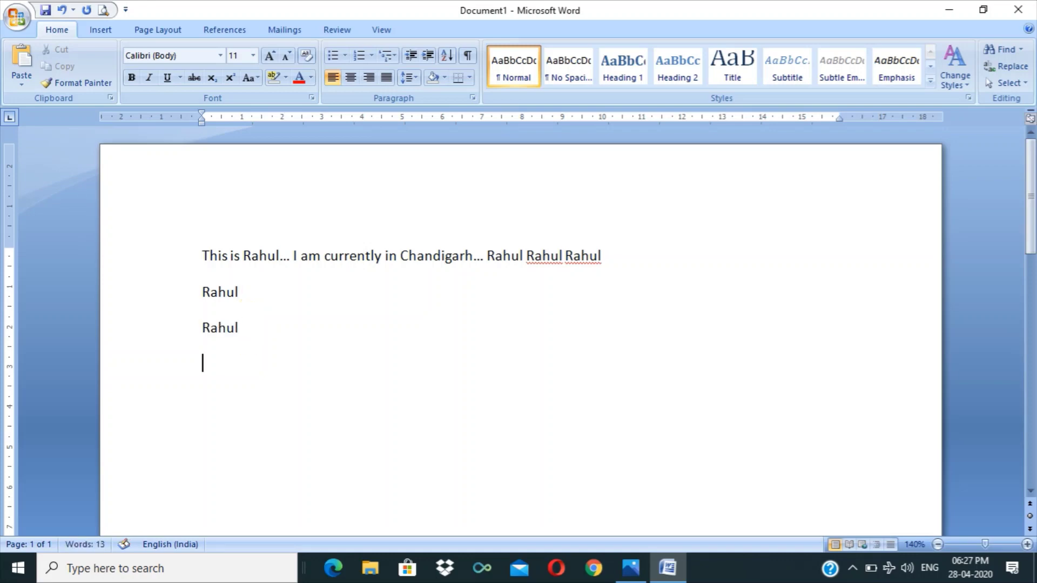
pyautogui.hotkey('ctrl', 'v')
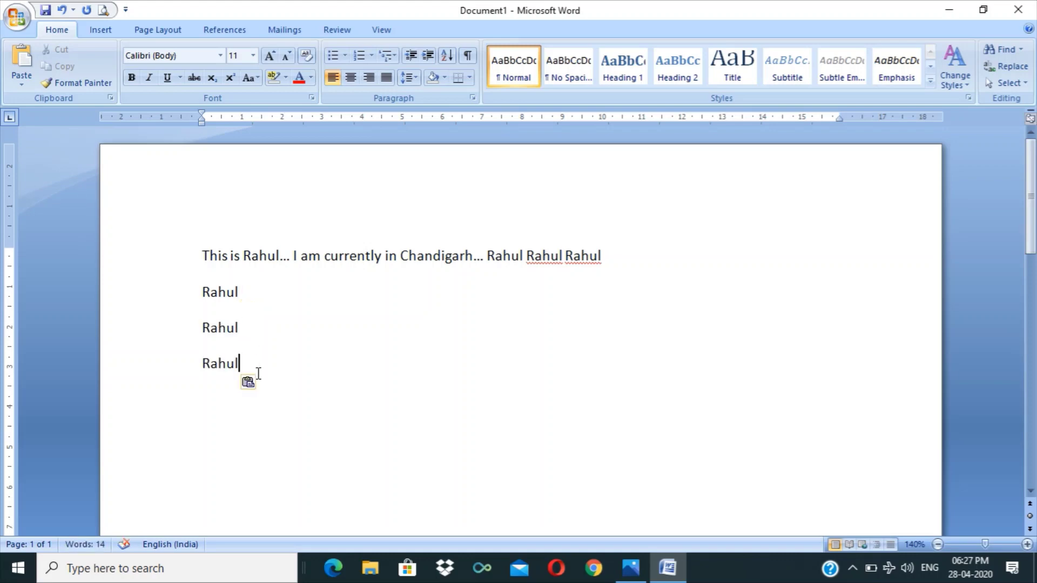
pyautogui.press('Return')
pyautogui.press('BackSpace')
pyautogui.press('Return')
pyautogui.hotkey('ctrl', 'v')
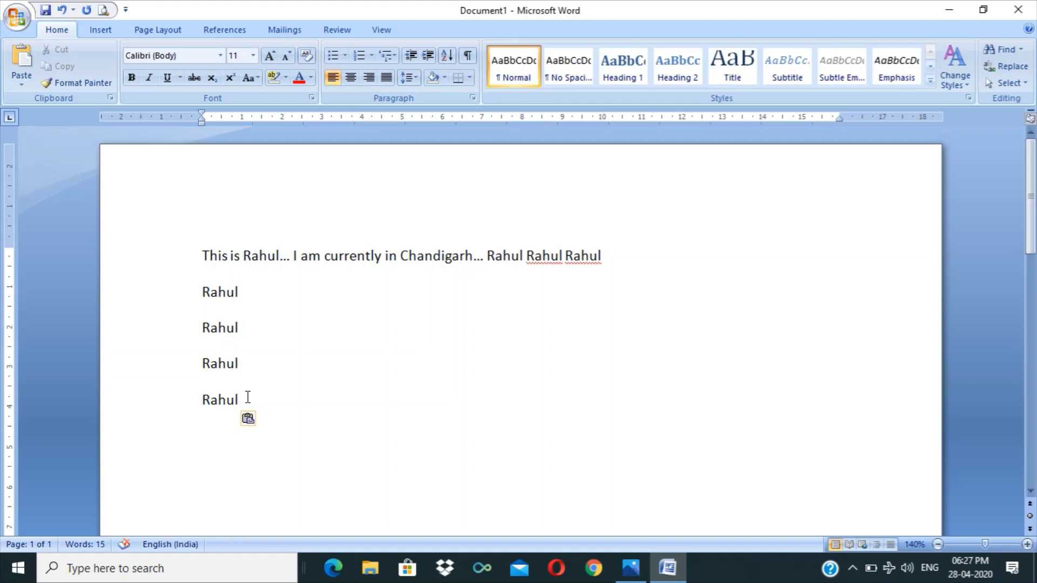
pyautogui.moveTo(247, 398)
pyautogui.mouseDown()
pyautogui.moveTo(208, 298)
pyautogui.moveTo(248, 407)
pyautogui.moveTo(202, 307)
pyautogui.mouseUp()
pyautogui.click(233, 314)
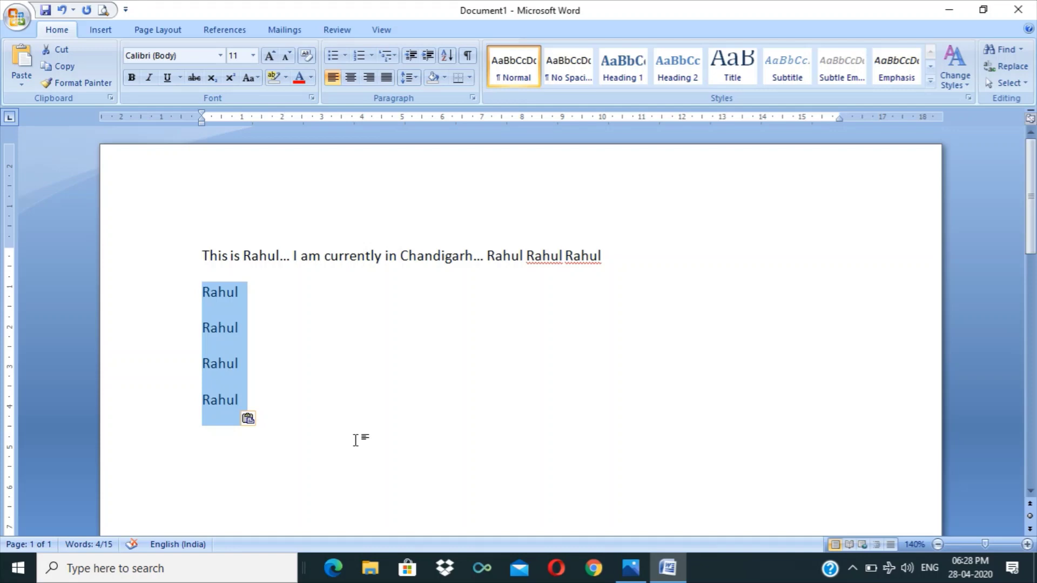
pyautogui.rightClick(219, 334)
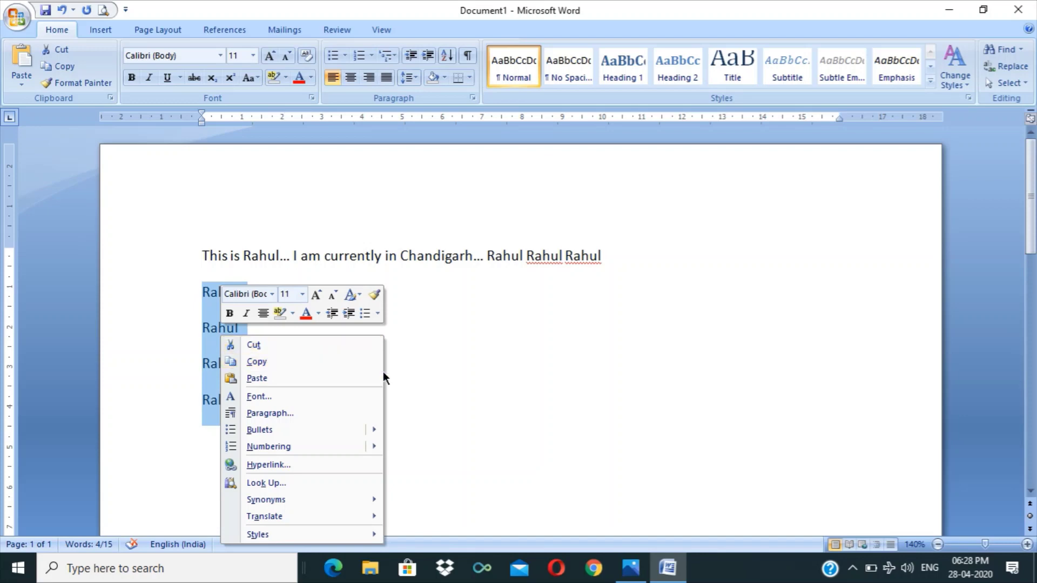
pyautogui.click(425, 391)
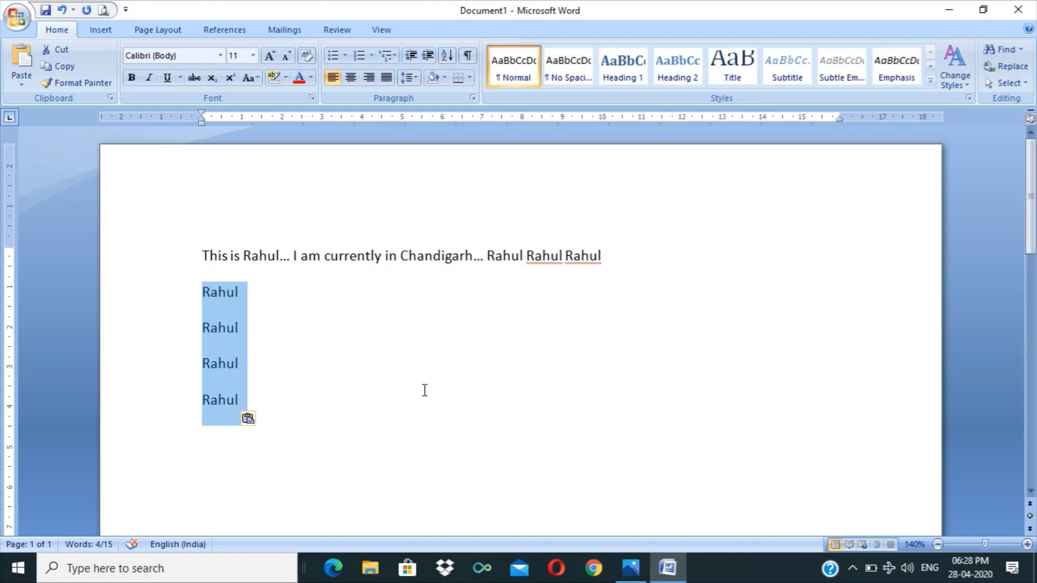
# Step: Start a new line below the last Rahul and type 'Ctrl x'
pyautogui.click(333, 361)
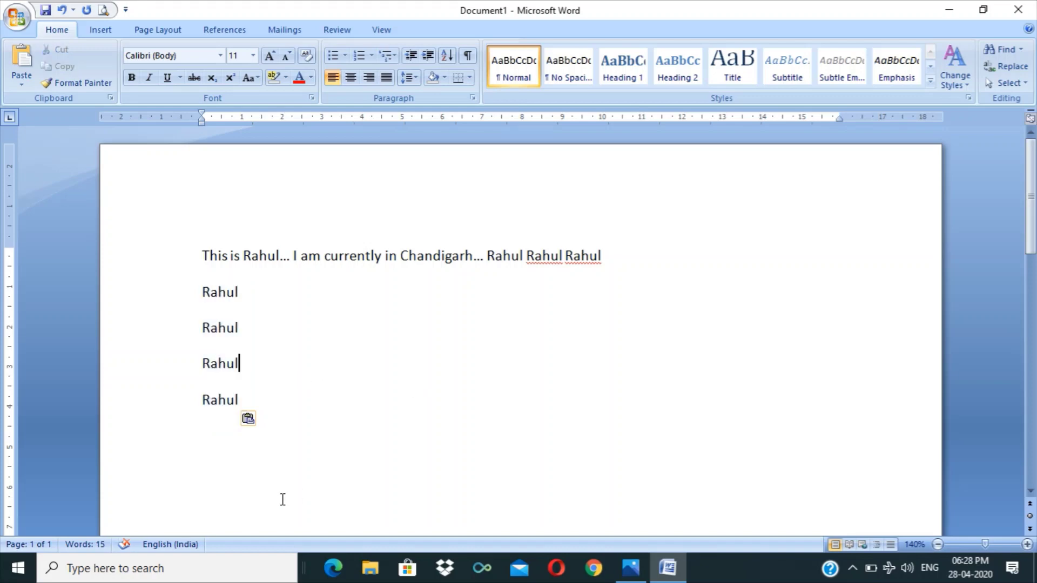
pyautogui.click(219, 429)
pyautogui.press('Right')
pyautogui.press('Return')
pyautogui.write('Ctrl x')
pyautogui.press('Return')
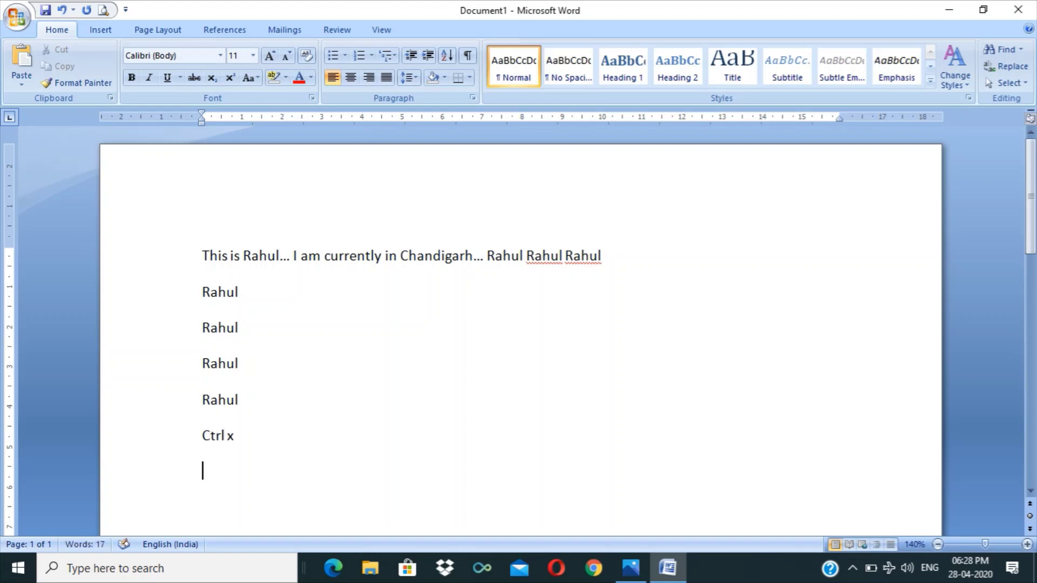
pyautogui.press('BackSpace')
# Step: Add tab-separated 'press the backspace key' and 'delete button press kr diya', then a new line
pyautogui.press('Tab')
pyautogui.write('presss th')
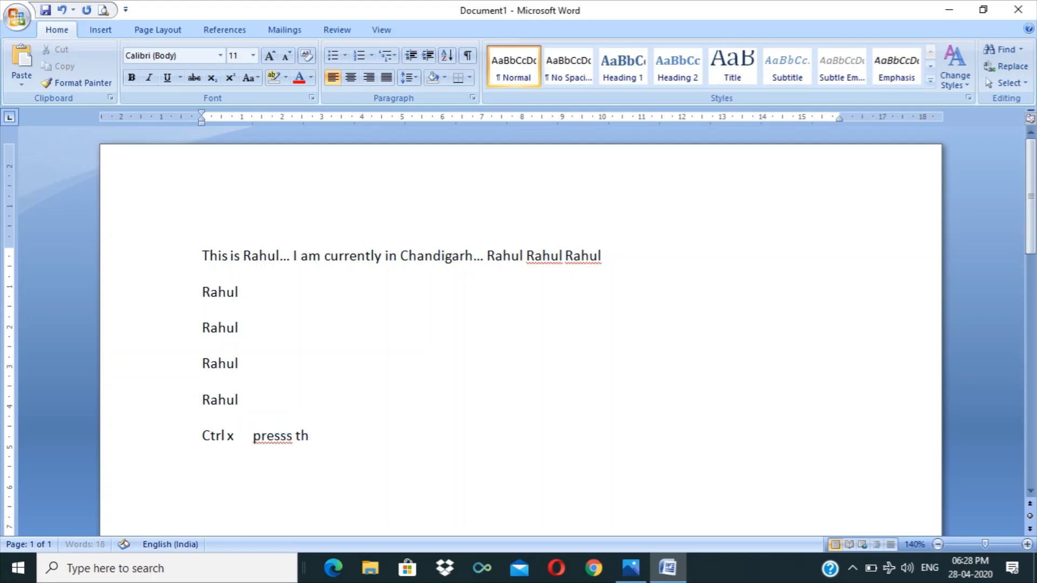
pyautogui.press('BackSpace')
pyautogui.press('BackSpace')
pyautogui.press('BackSpace')
pyautogui.press('BackSpace')
pyautogui.write('the bac')
pyautogui.write('kspace key')
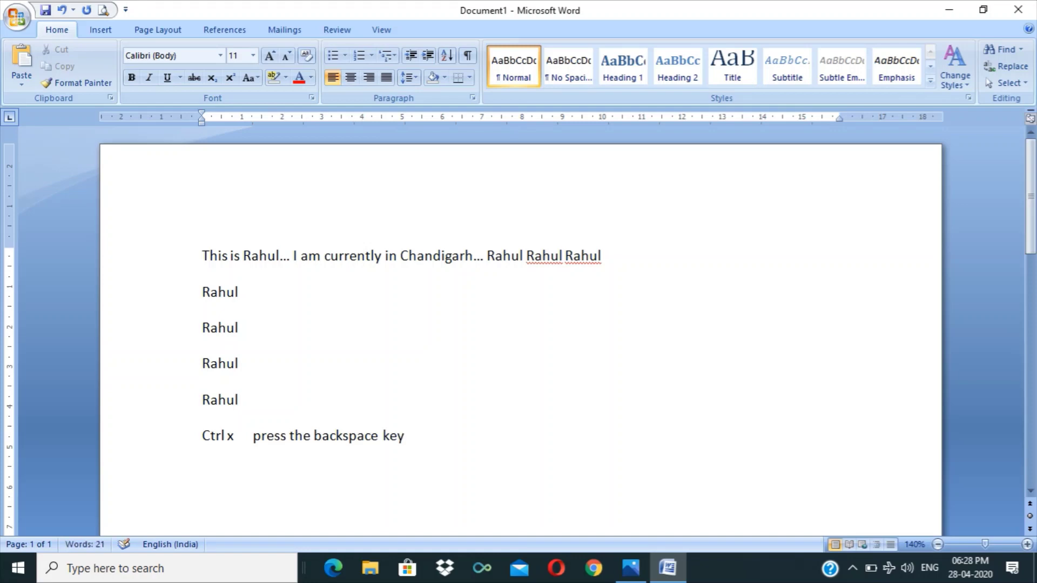
pyautogui.press('Tab')
pyautogui.write('delete ')
pyautogui.write('button r')
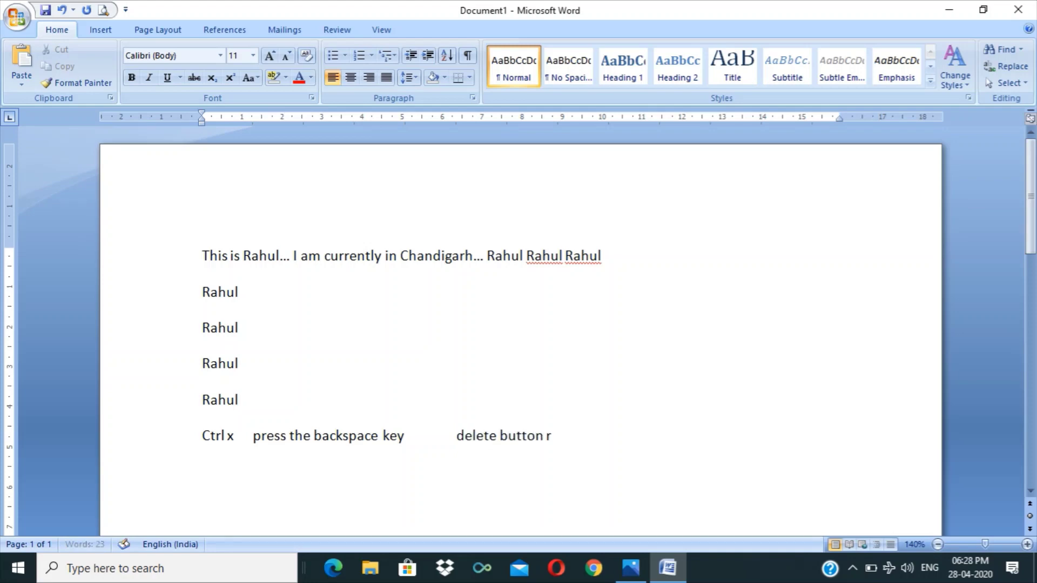
pyautogui.press('BackSpace')
pyautogui.write('press k')
pyautogui.write('e')
pyautogui.press('BackSpace')
pyautogui.write('r diya')
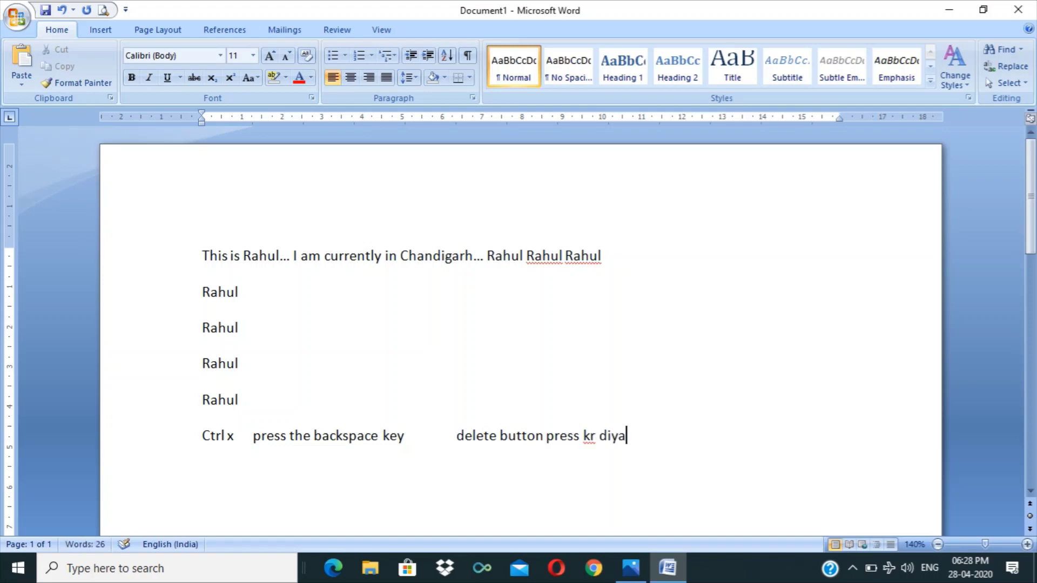
pyautogui.press('Return')
pyautogui.click(265, 399)
pyautogui.moveTo(264, 399); pyautogui.dragTo(202, 292)
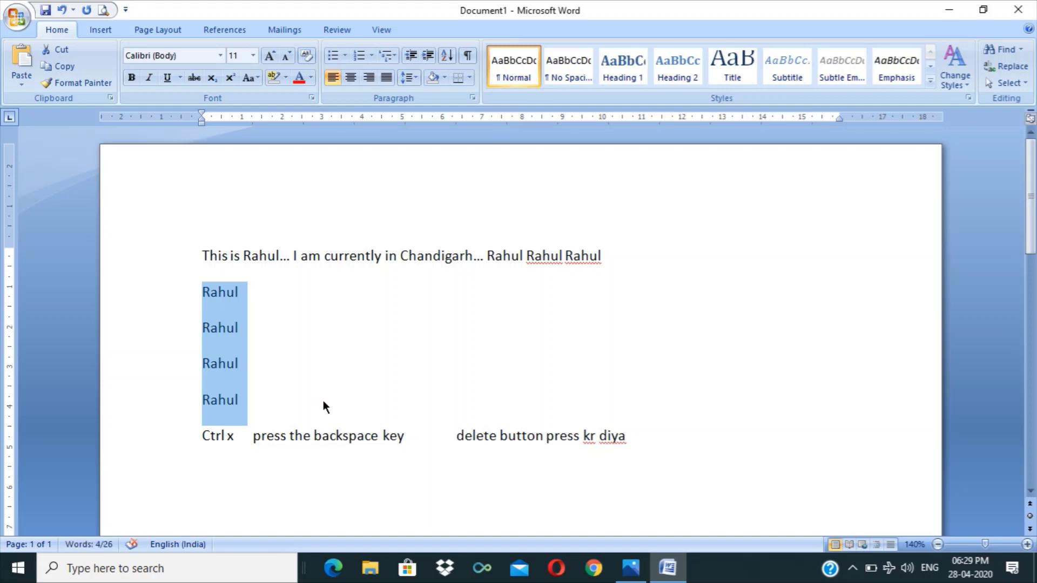
pyautogui.press('Delete')
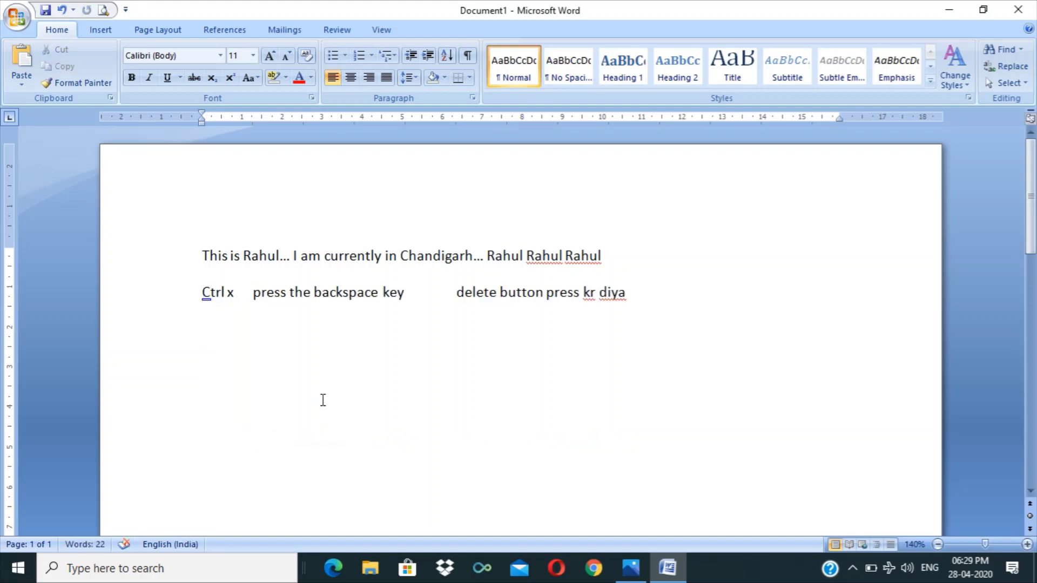
pyautogui.hotkey('ctrl', 'z')
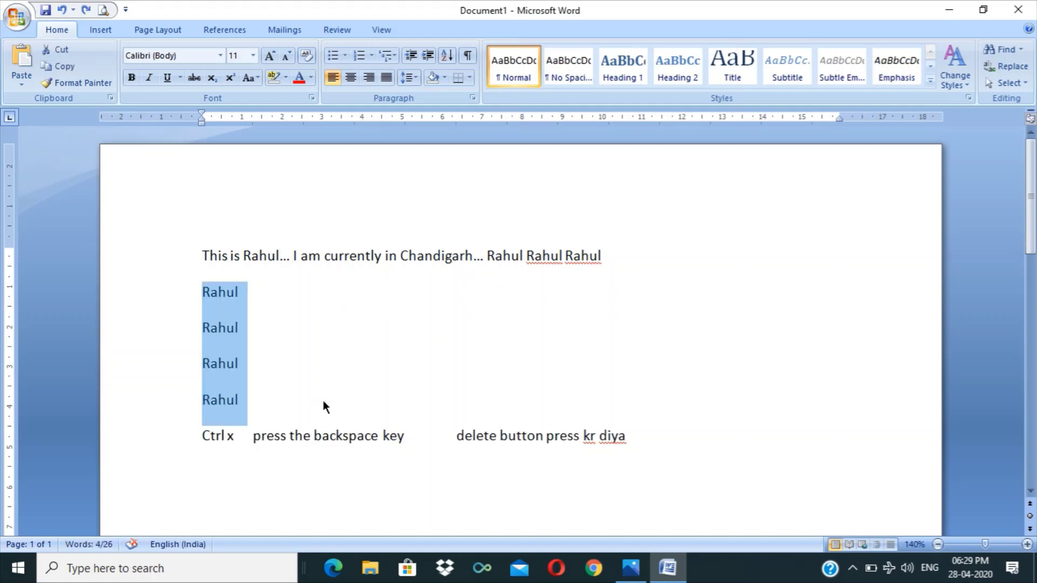
pyautogui.press('BackSpace')
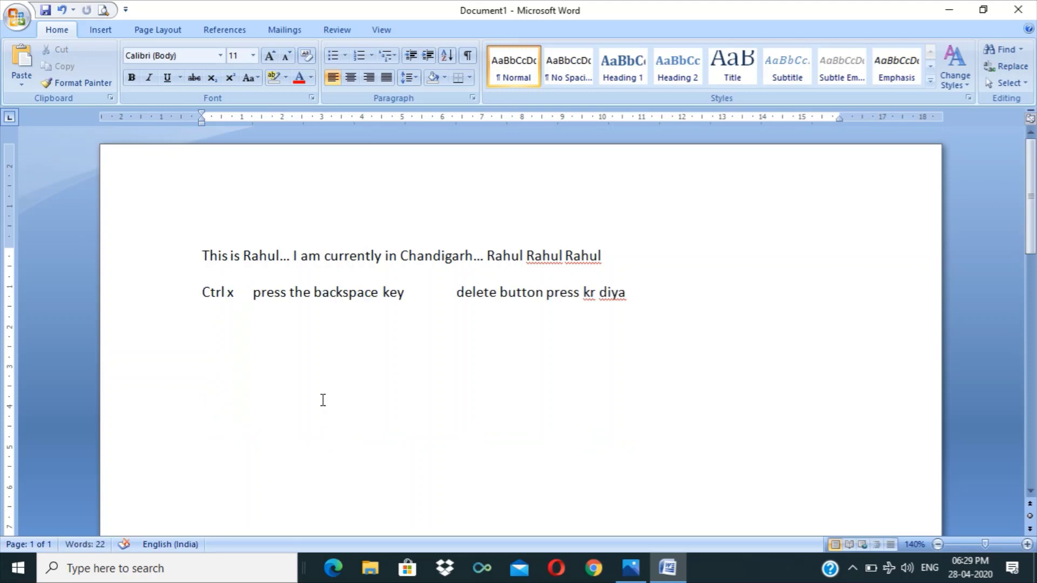
pyautogui.hotkey('ctrl', 'z')
pyautogui.hotkey('ctrl', 'x')
pyautogui.hotkey('ctrl', 'z')
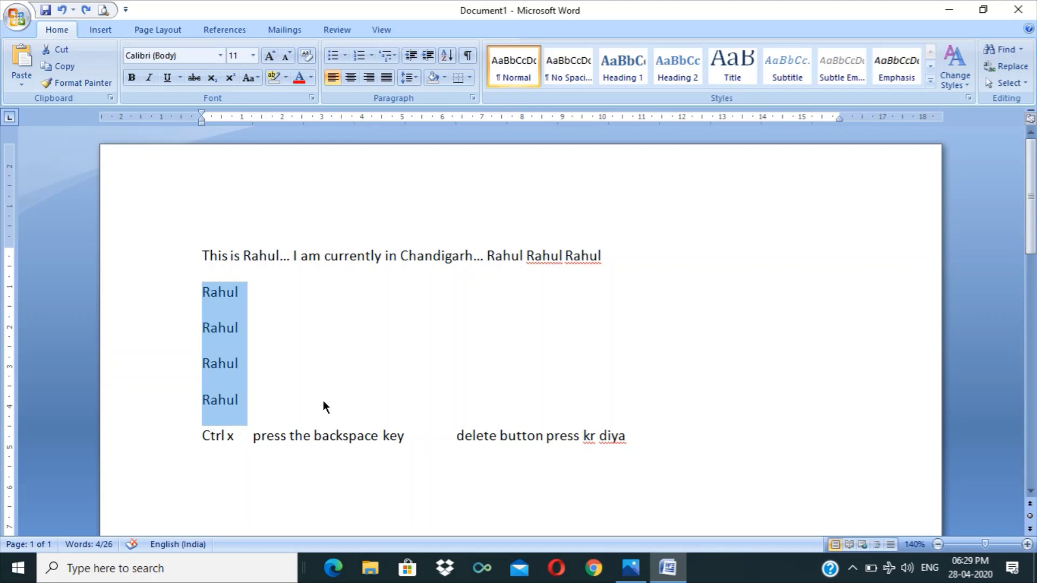
# Step: Close Document1 and discard the unsaved changes
pyautogui.click(1018, 10)
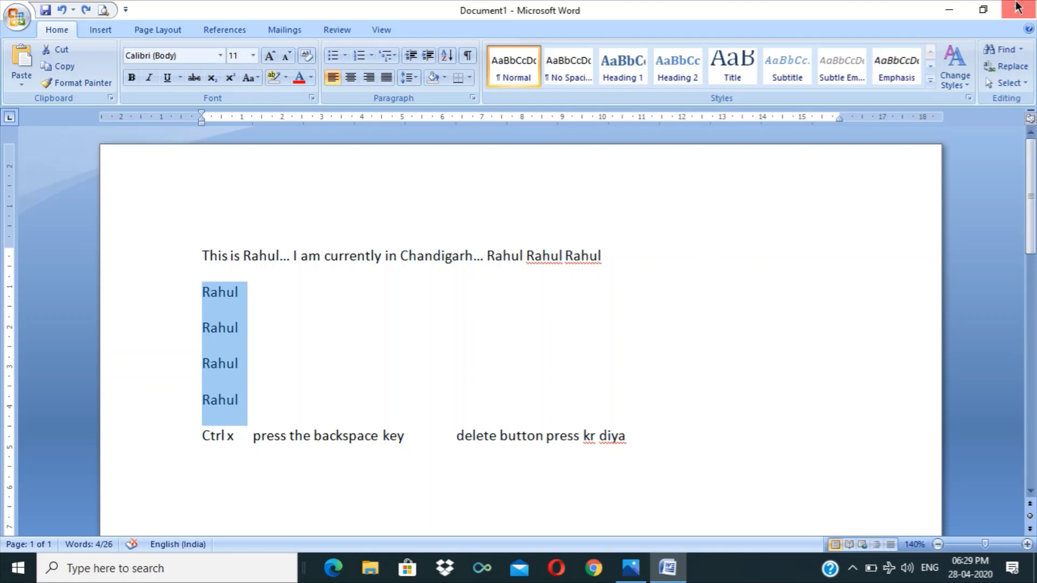
pyautogui.click(521, 320)
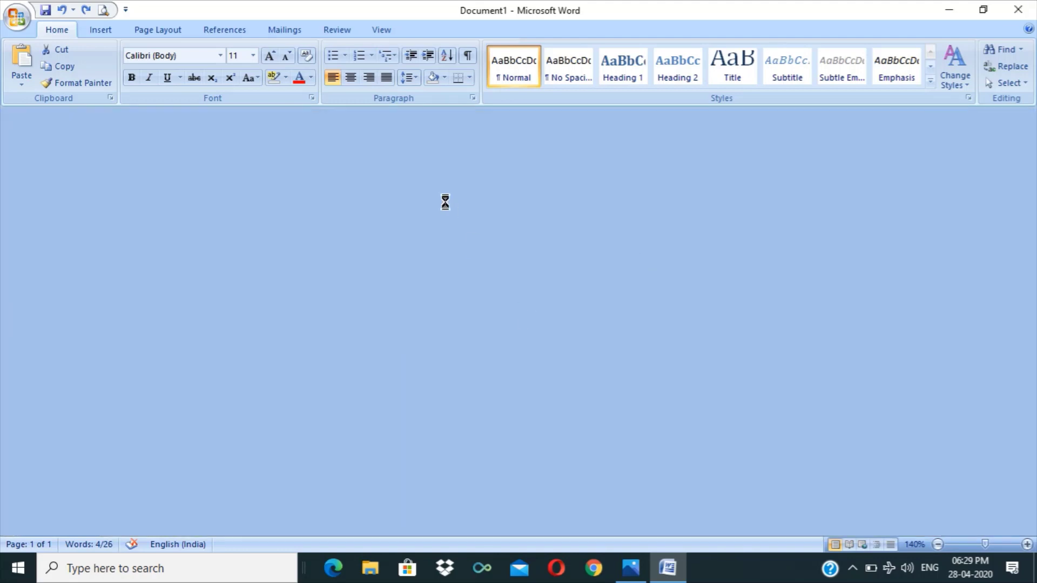